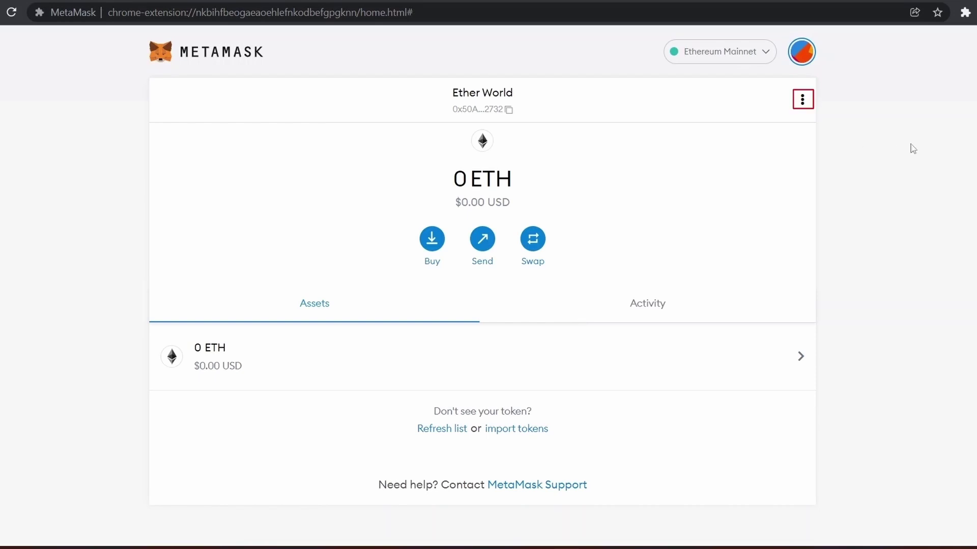
- Start the private-key export from the Ether World account's details
left_click(803, 100)
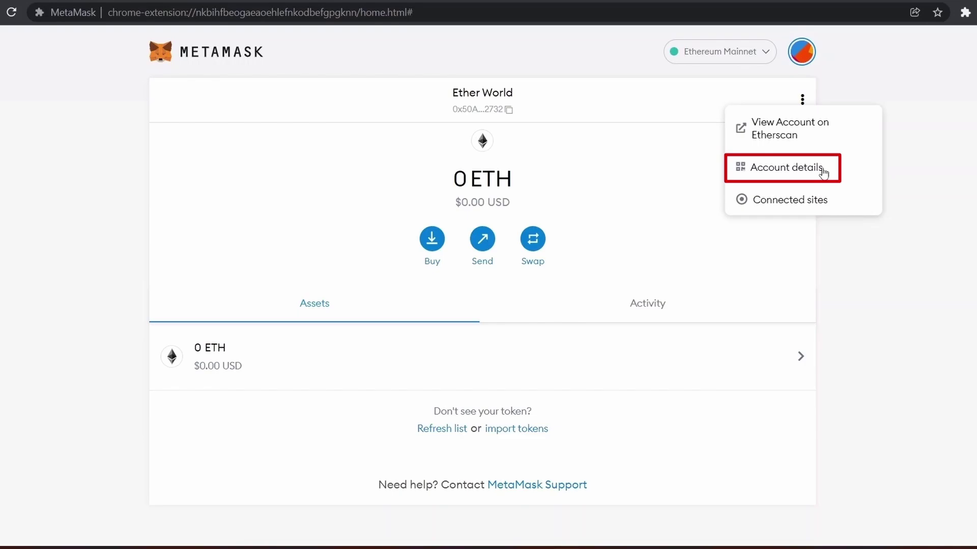
left_click(802, 172)
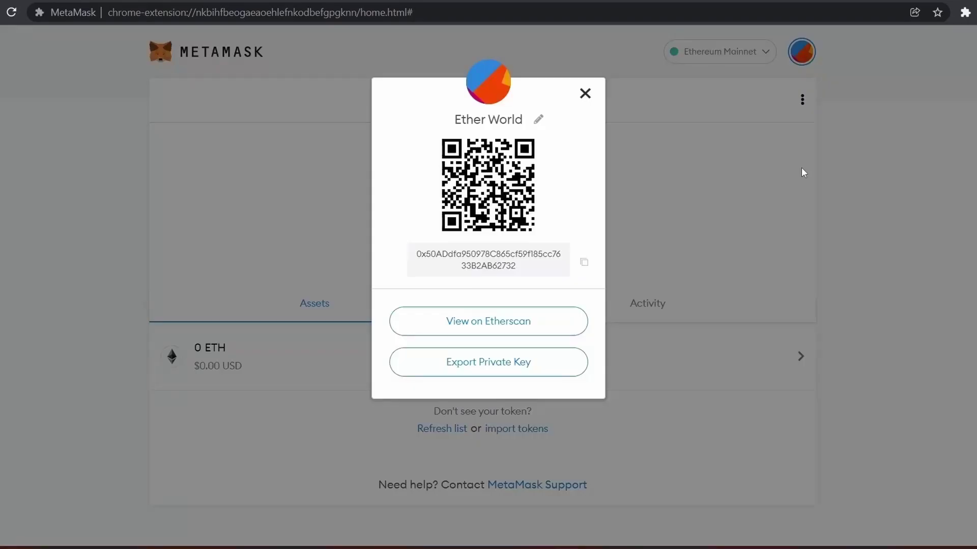
left_click(523, 363)
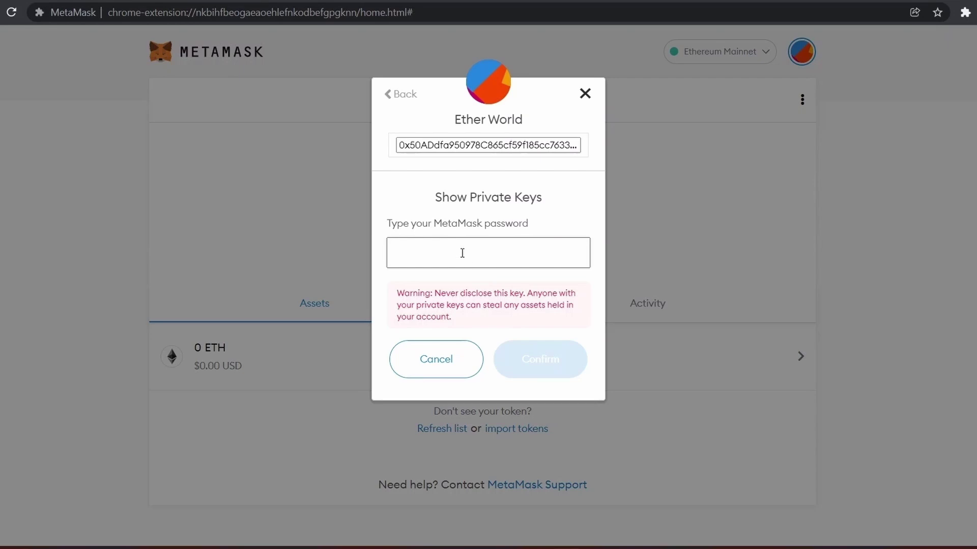
type("••••••••")
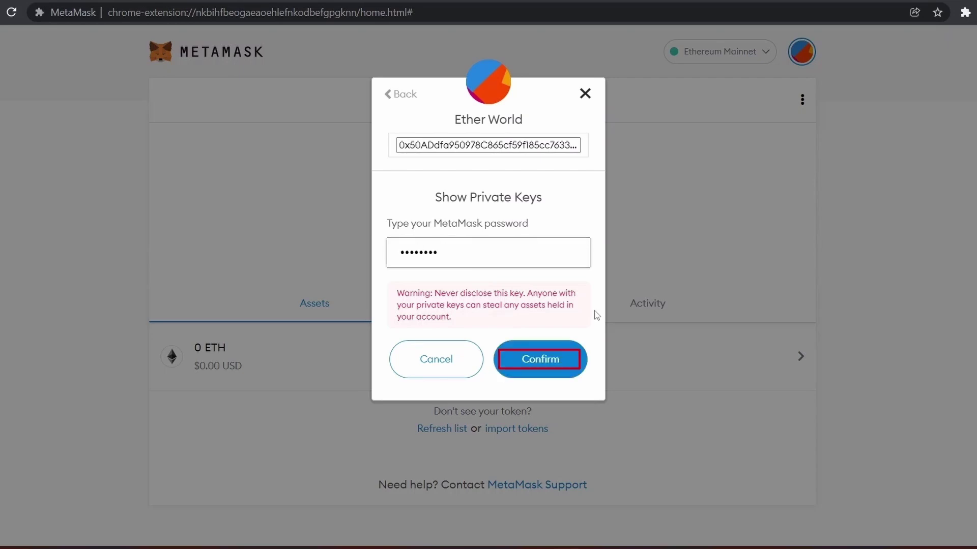
- Confirm the password to reveal the Ether World private key and select it
left_click(540, 360)
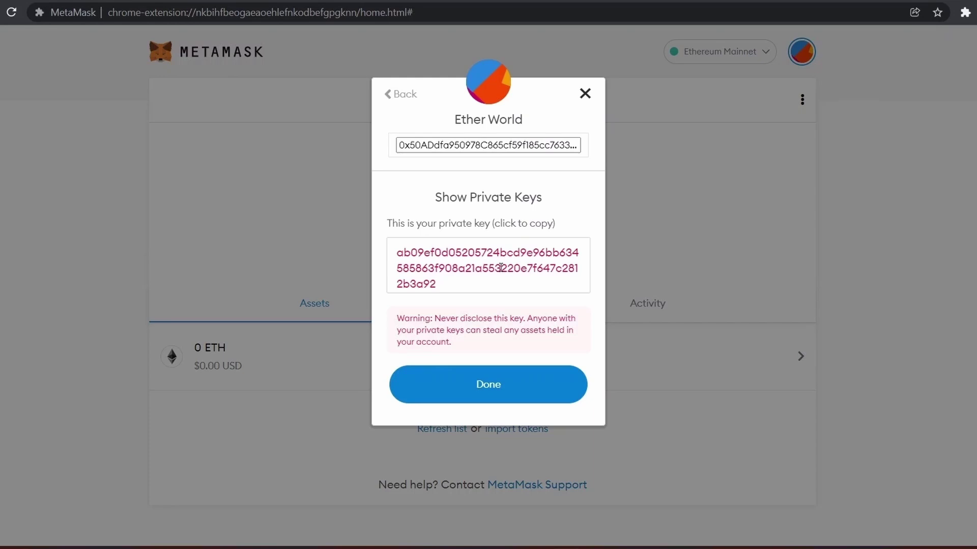
left_click(399, 249)
left_click_drag(399, 250, 433, 257)
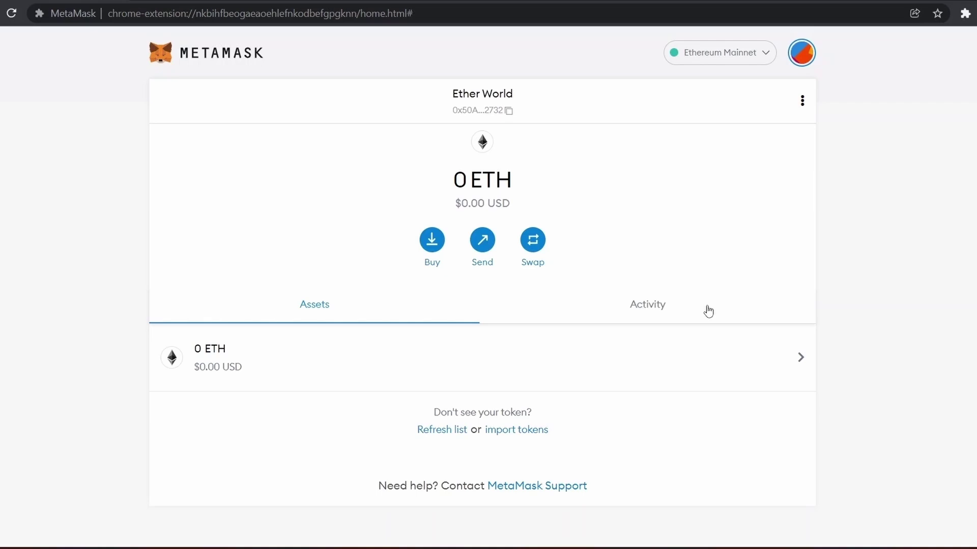
- Go to Settings > Security & Privacy from the account menu
left_click(805, 58)
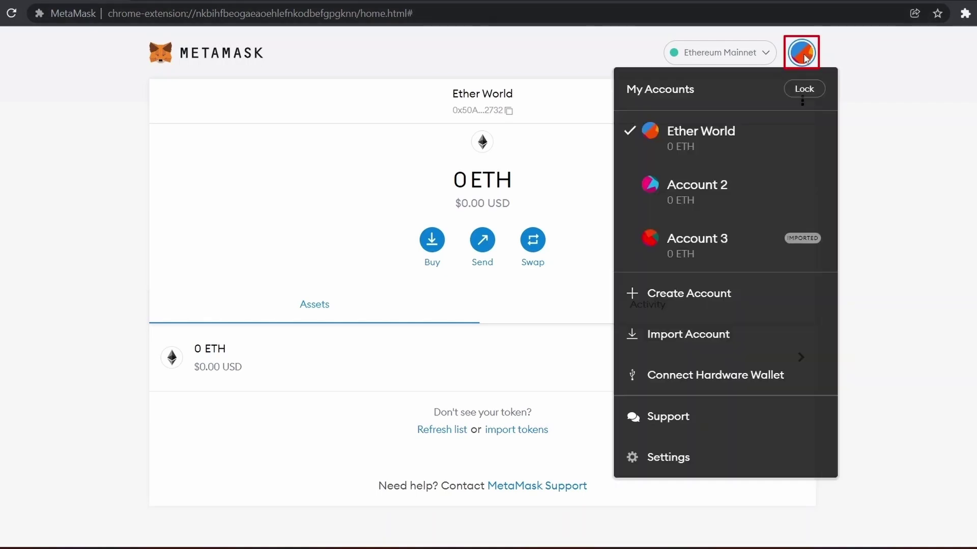
left_click(682, 464)
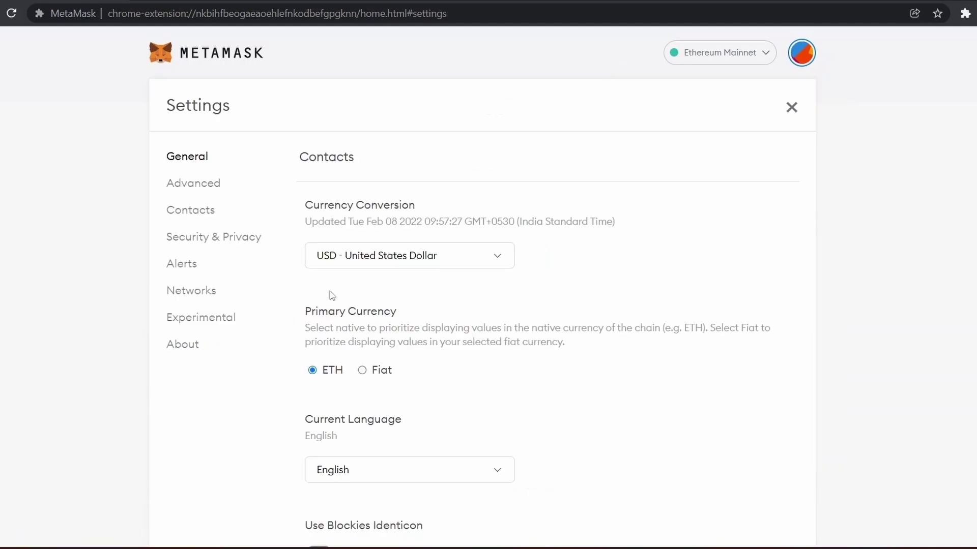
left_click(219, 241)
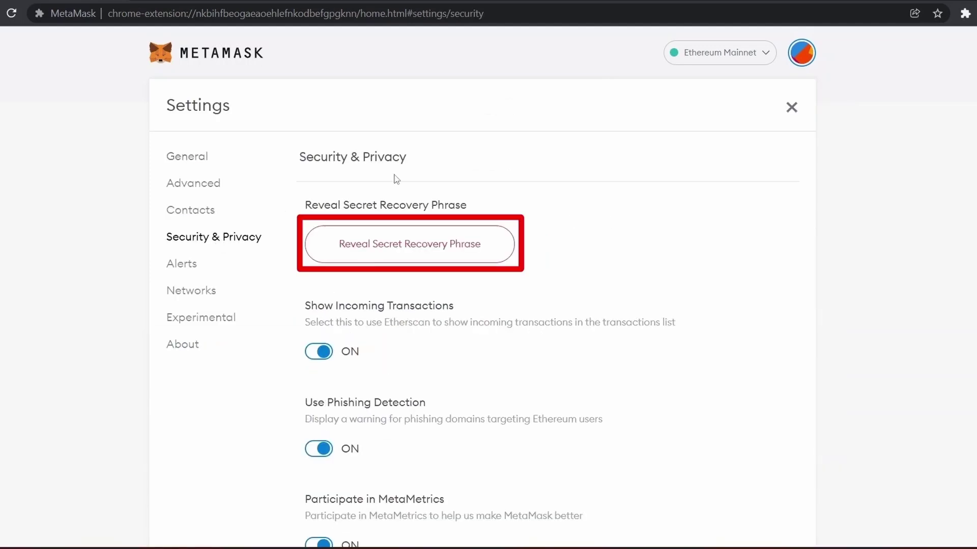
- Reveal the Secret Recovery Phrase and submit the wallet password
left_click(405, 251)
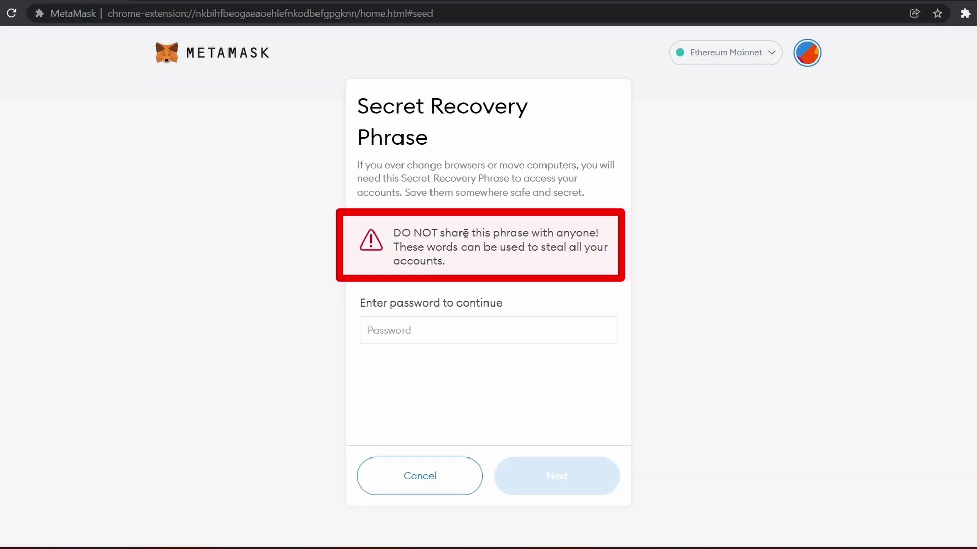
type("••")
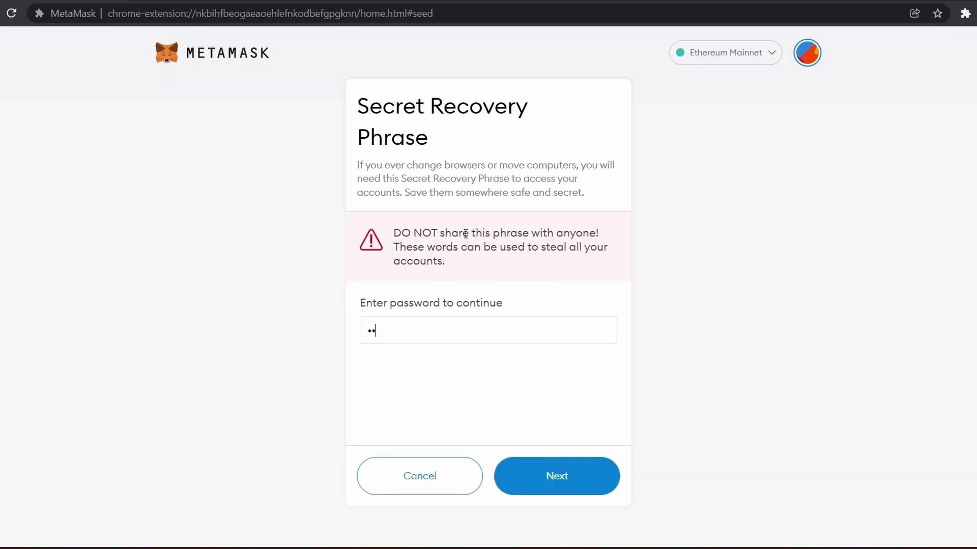
type("••••")
type("••")
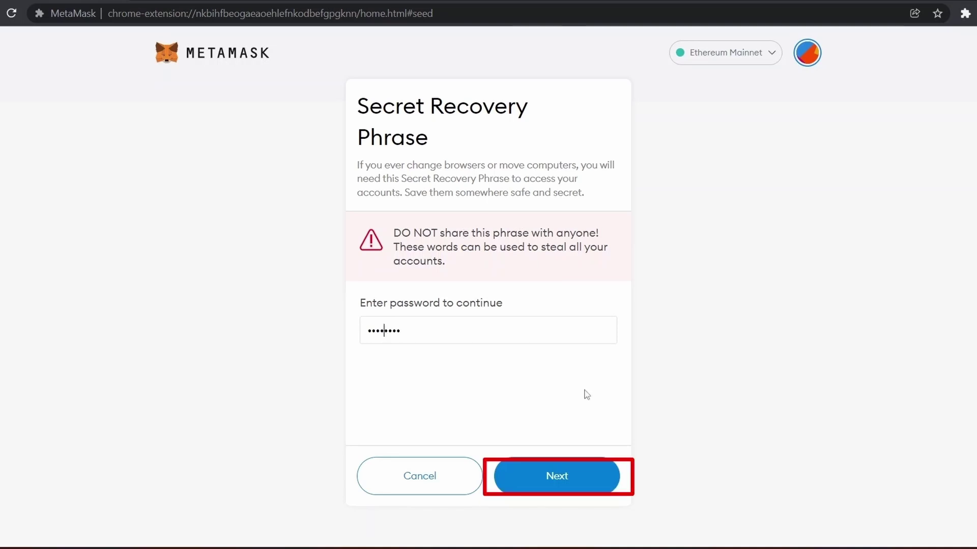
left_click(569, 476)
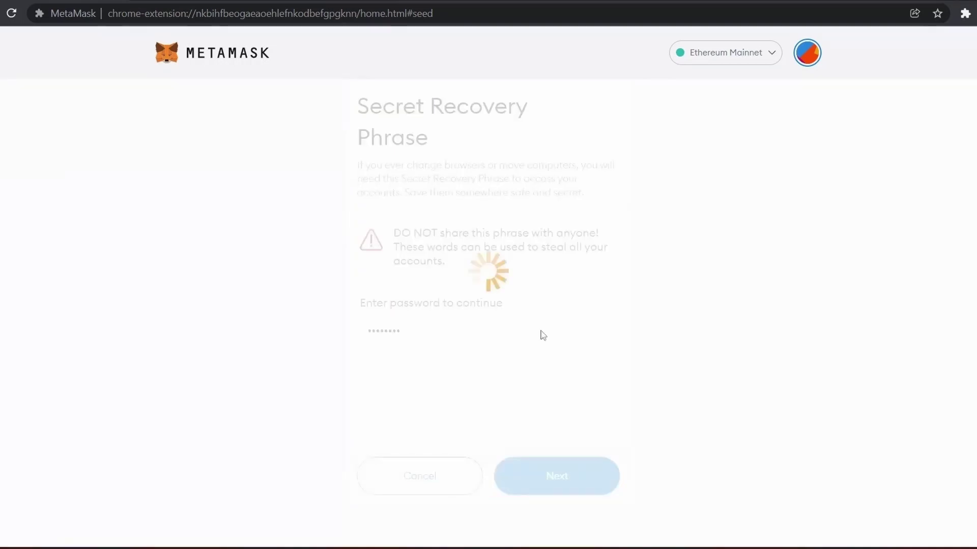